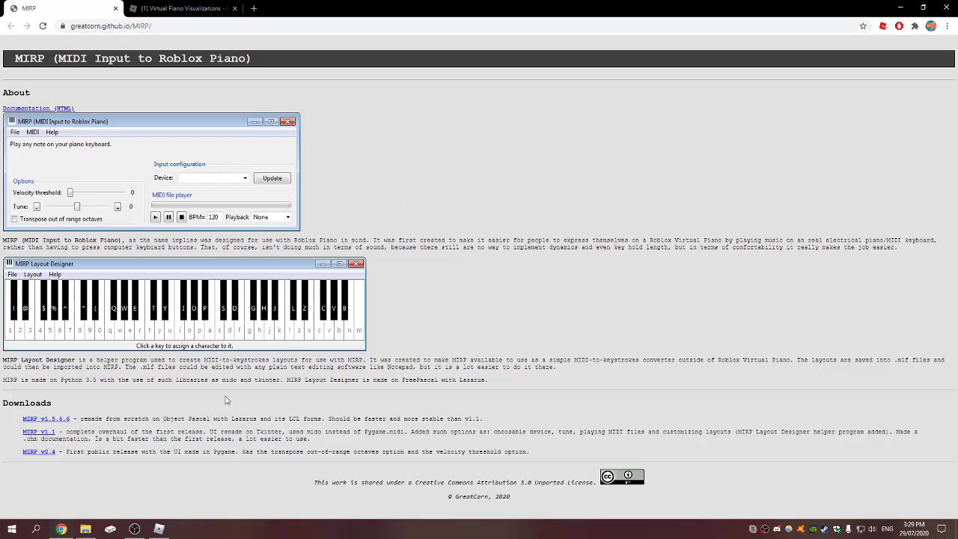
- Download MIRP v1.5.6.6 and move its zip archive from the Downloads folder to the desktop
click(64, 424)
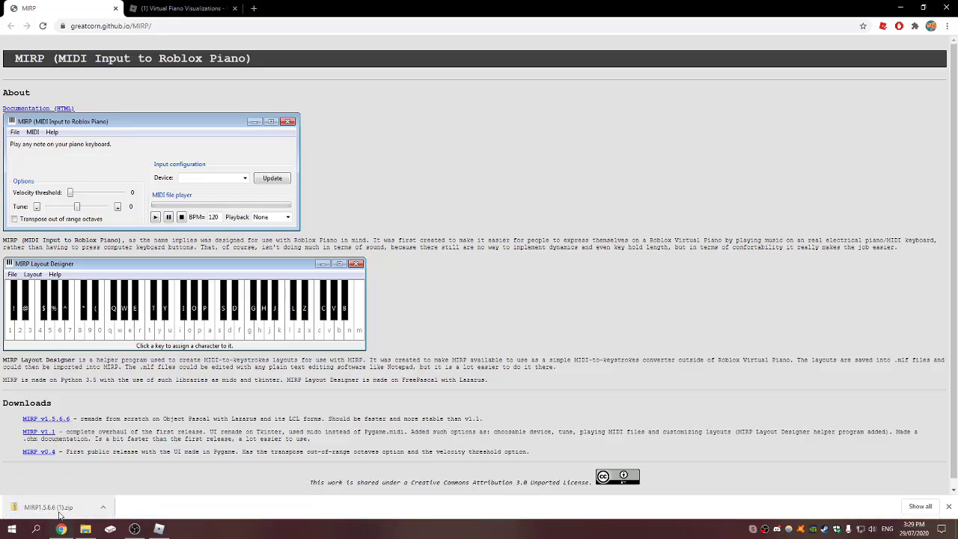
right_click(64, 510)
click(83, 487)
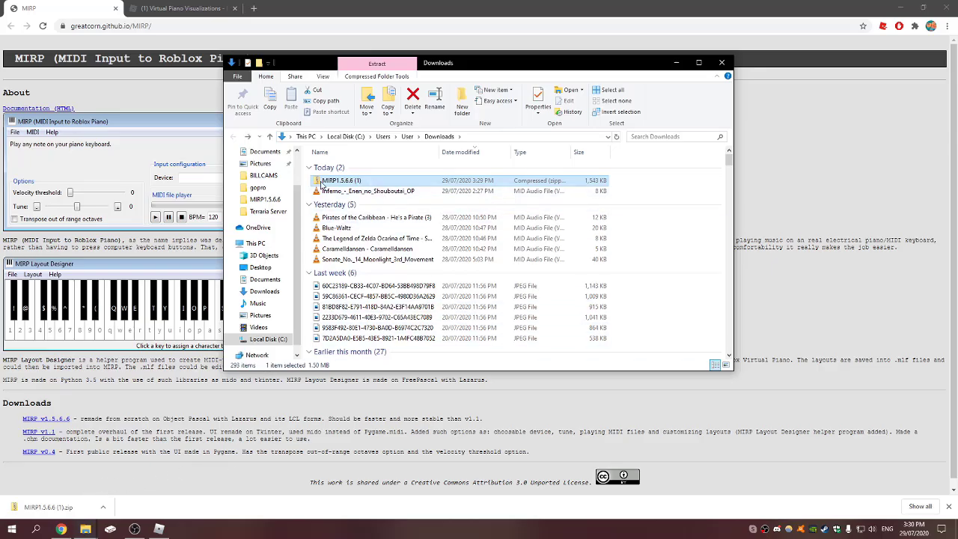
drag(318, 185, 757, 211)
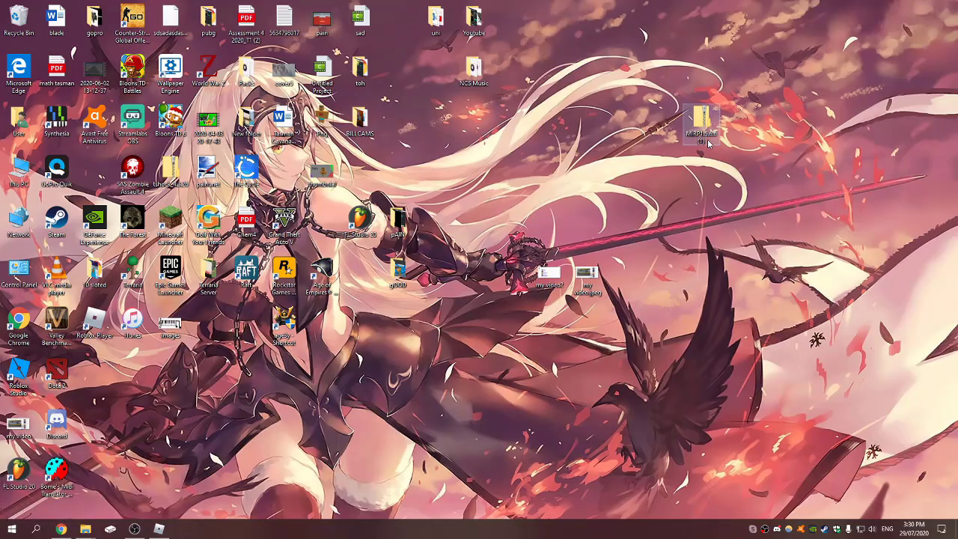
- Extract the MIRP1.5.6.6 archive into its own desktop folder and close the window showing the extracted files
drag(706, 135, 702, 138)
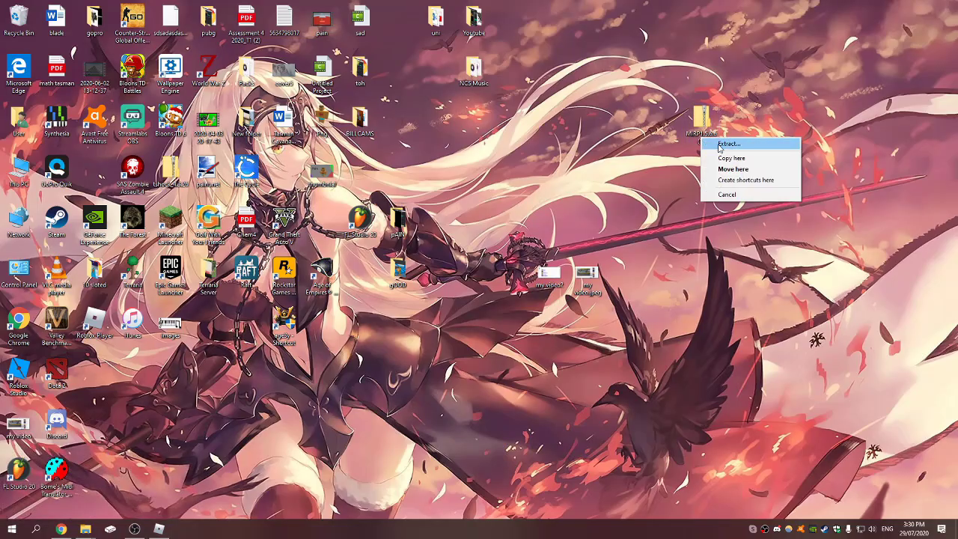
click(727, 144)
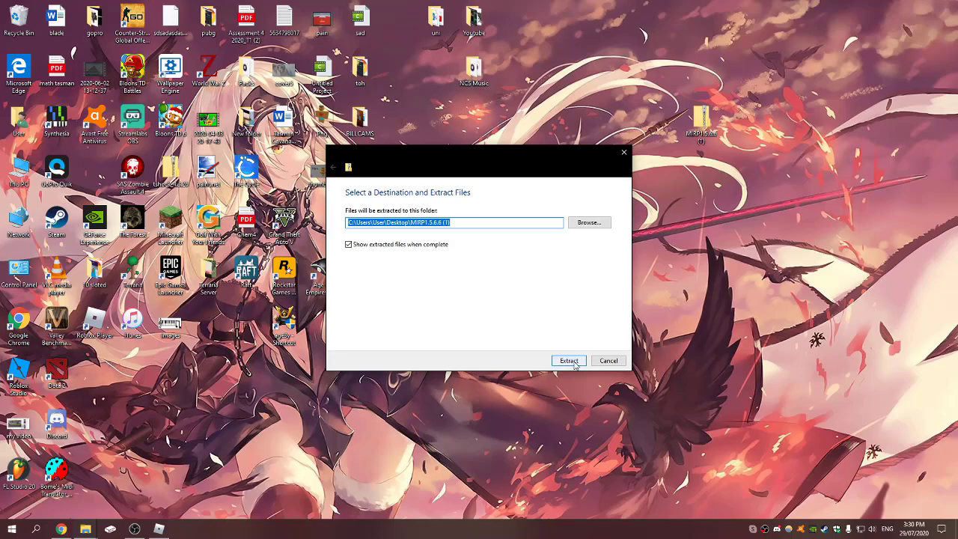
click(574, 363)
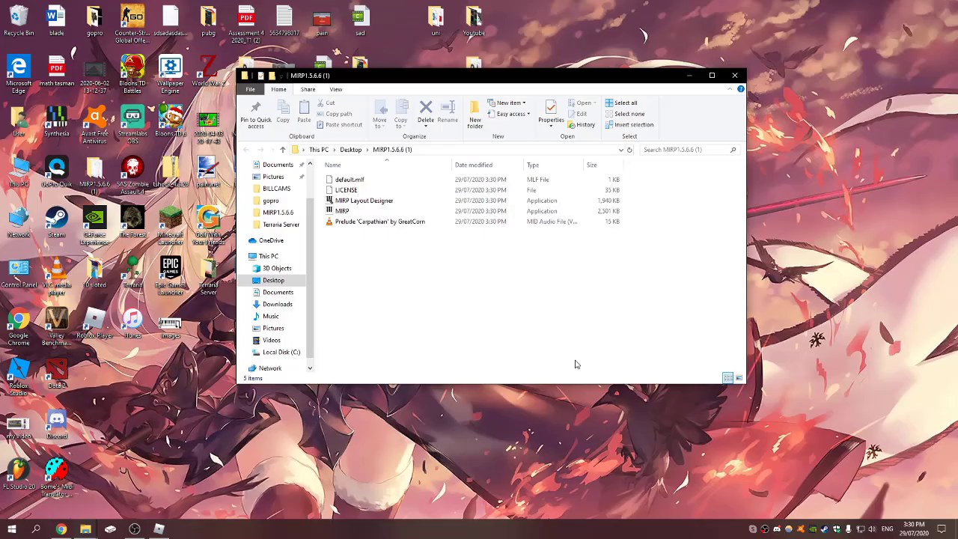
click(735, 77)
click(692, 196)
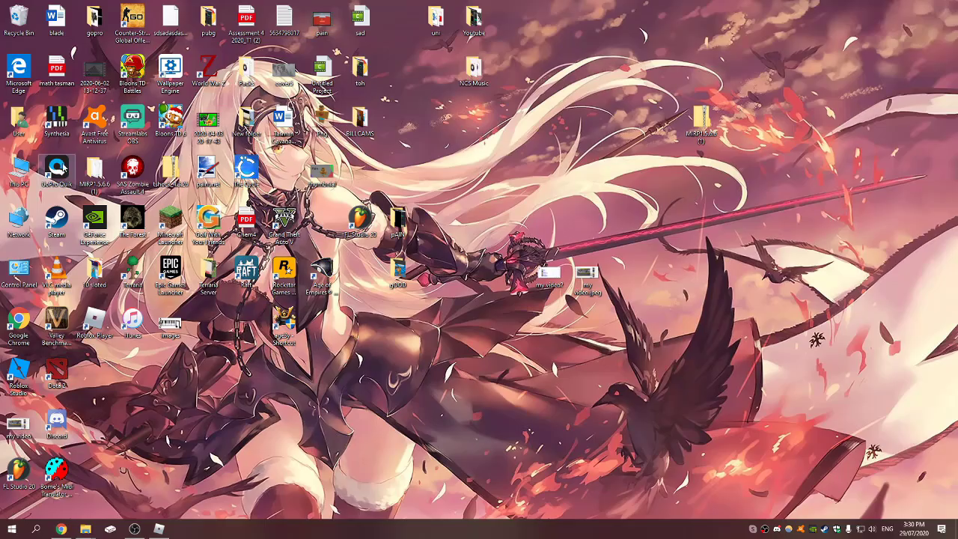
- Place the extracted MIRP folder beside its zip on the desktop and move the two nearby video and image files away
drag(95, 172, 734, 140)
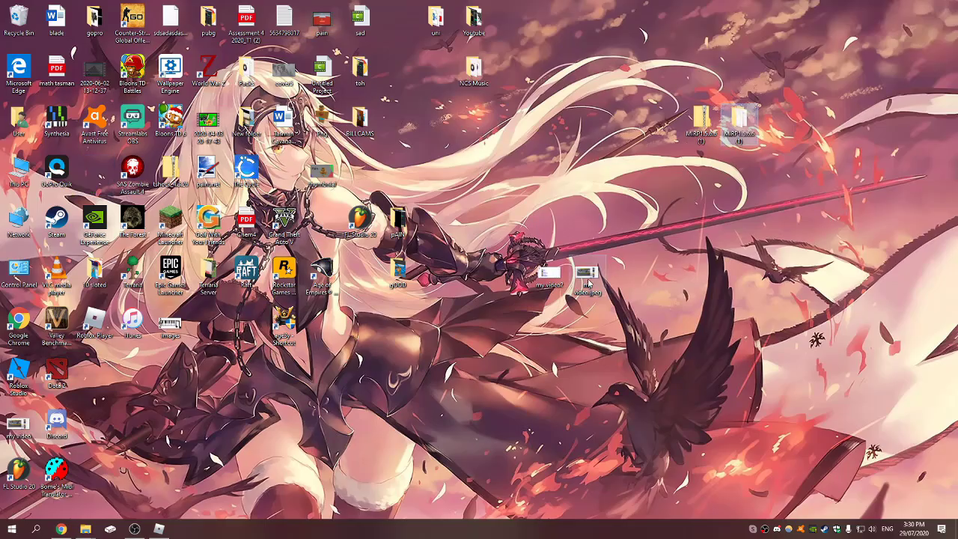
drag(588, 278, 469, 181)
drag(551, 276, 404, 175)
click(746, 170)
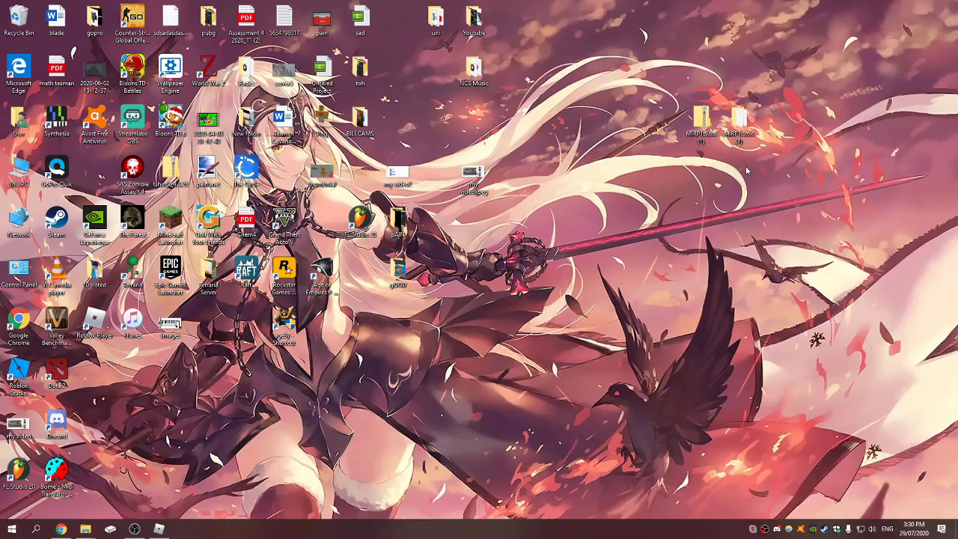
- Run the MIRP application from the extracted folder, allowing it past the SmartScreen warning
double_click(739, 127)
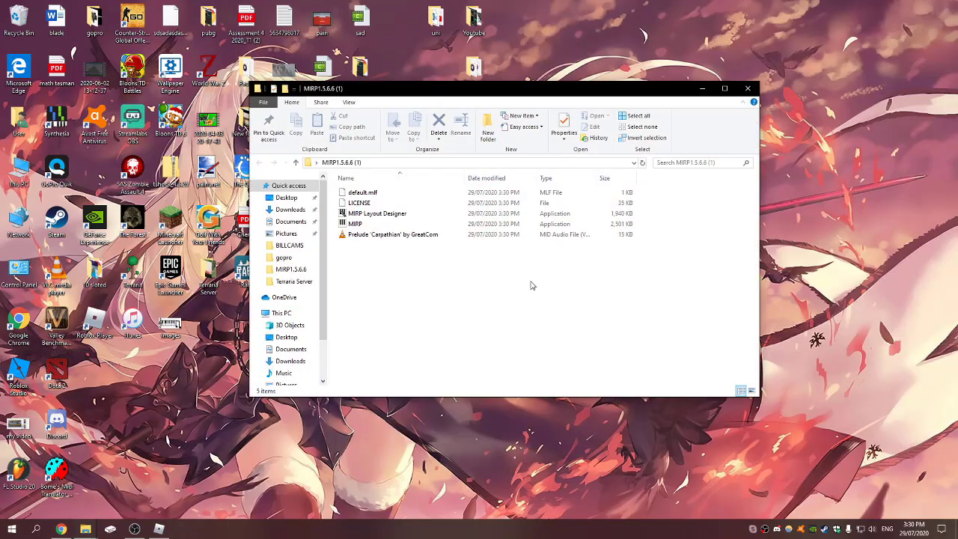
double_click(447, 225)
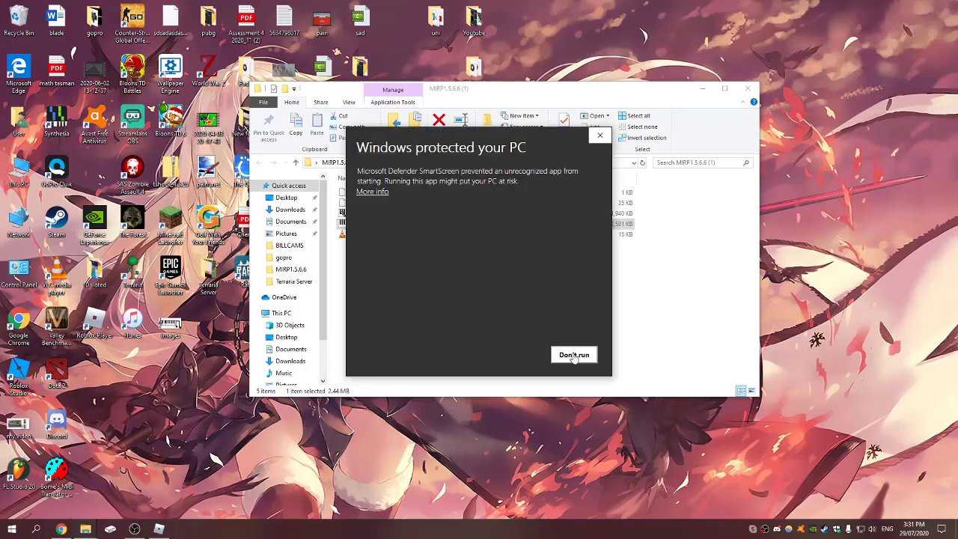
click(380, 192)
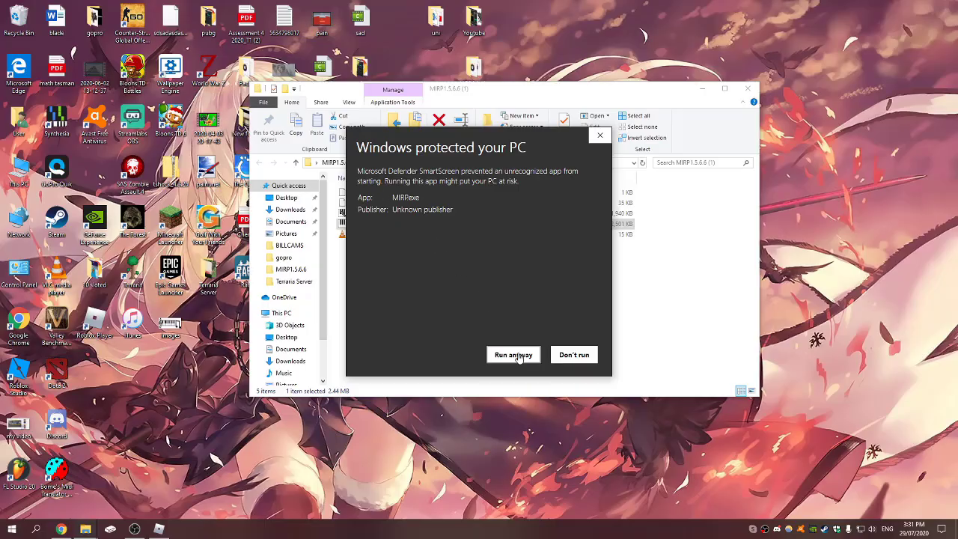
click(514, 355)
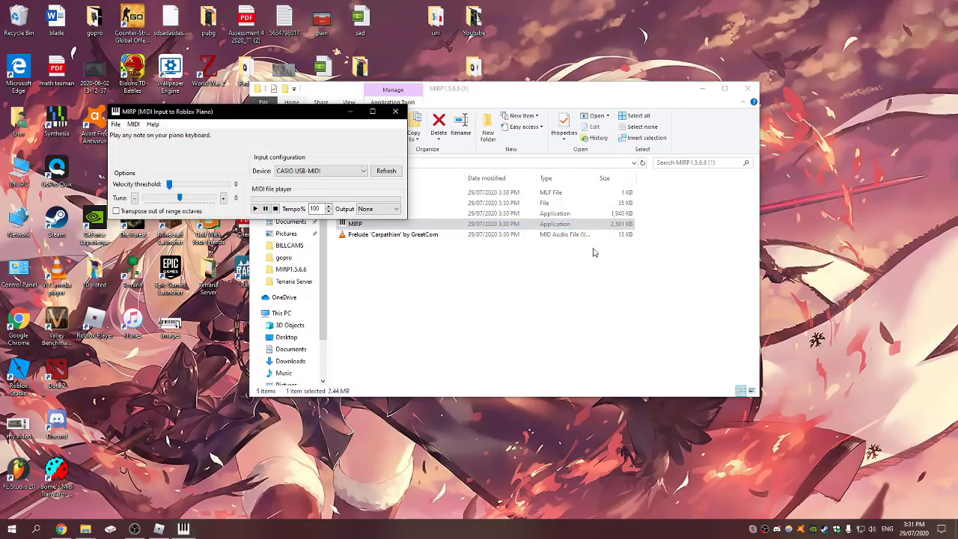
- Keep CASIO USB-MIDI as MIRP's input device and enable transposing of out of range octaves
drag(301, 118, 540, 269)
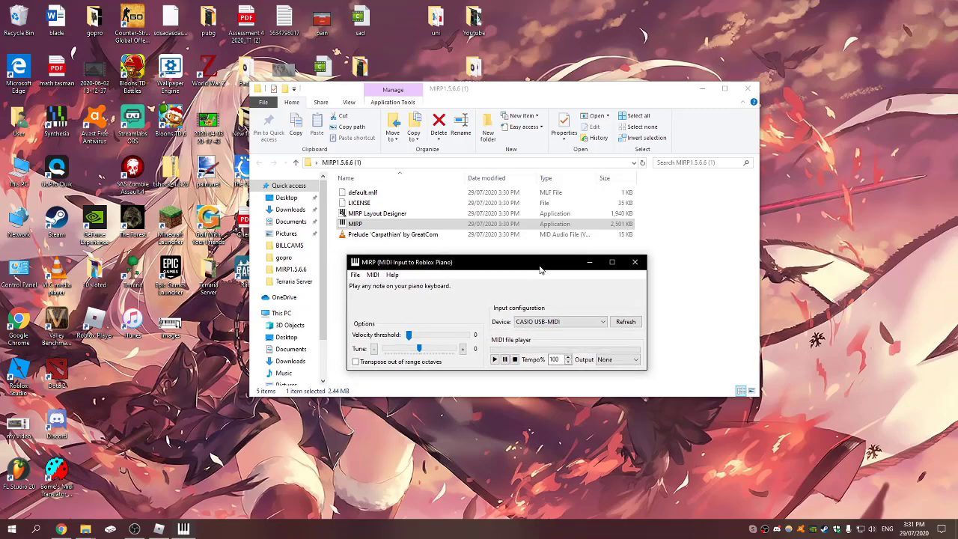
click(560, 322)
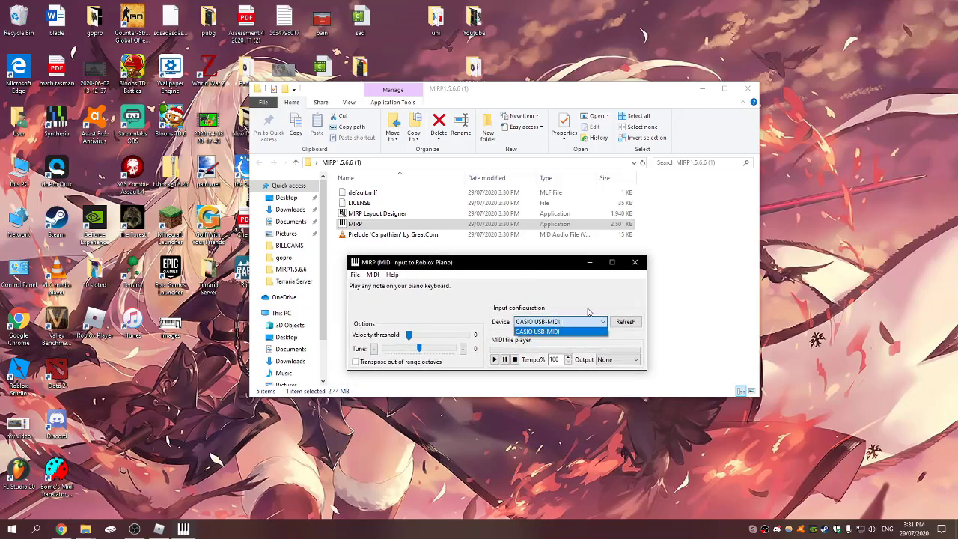
click(588, 309)
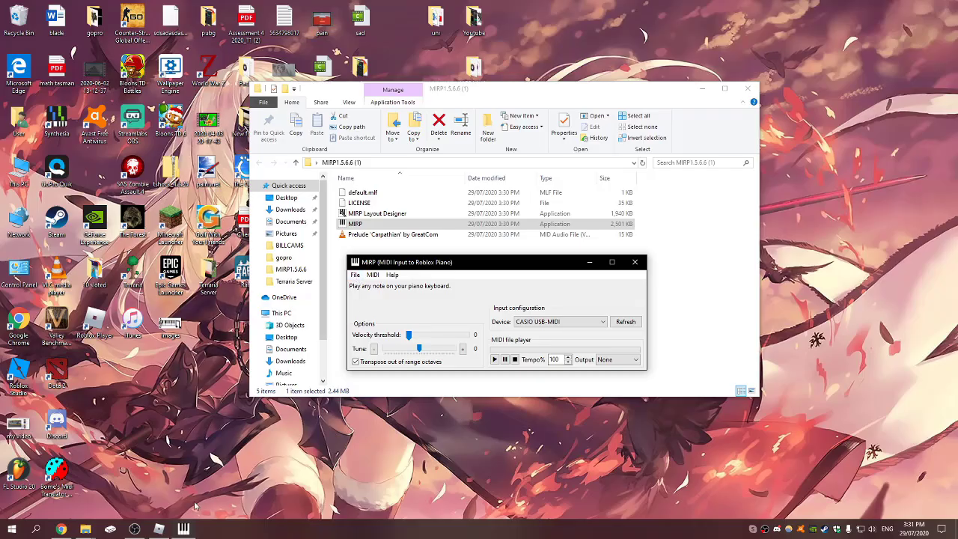
- Switch to Roblox and play a few test notes on the virtual piano, toggling CAPS on and back off
click(159, 530)
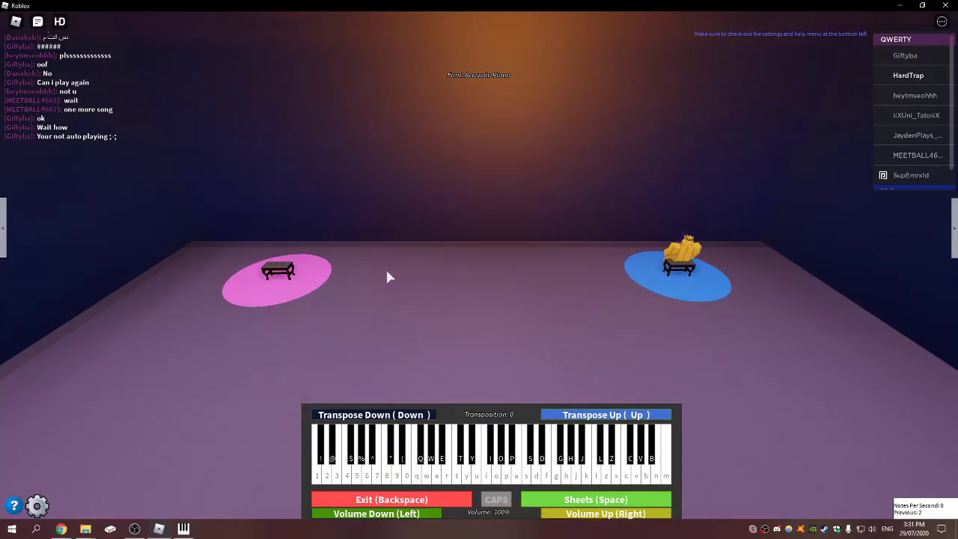
key(b)
key(v)
key(v)
key(c)
key(x)
key(m)
key(n)
click(508, 501)
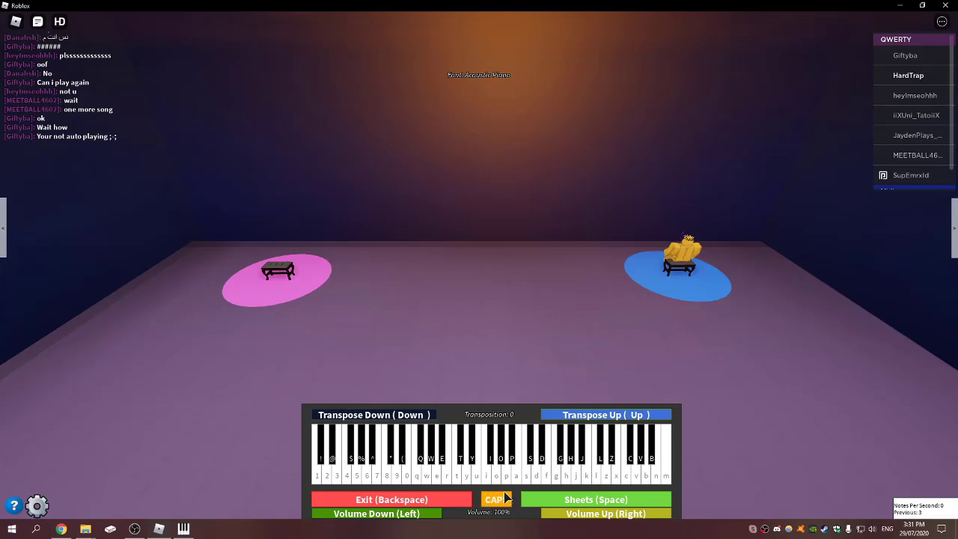
click(495, 504)
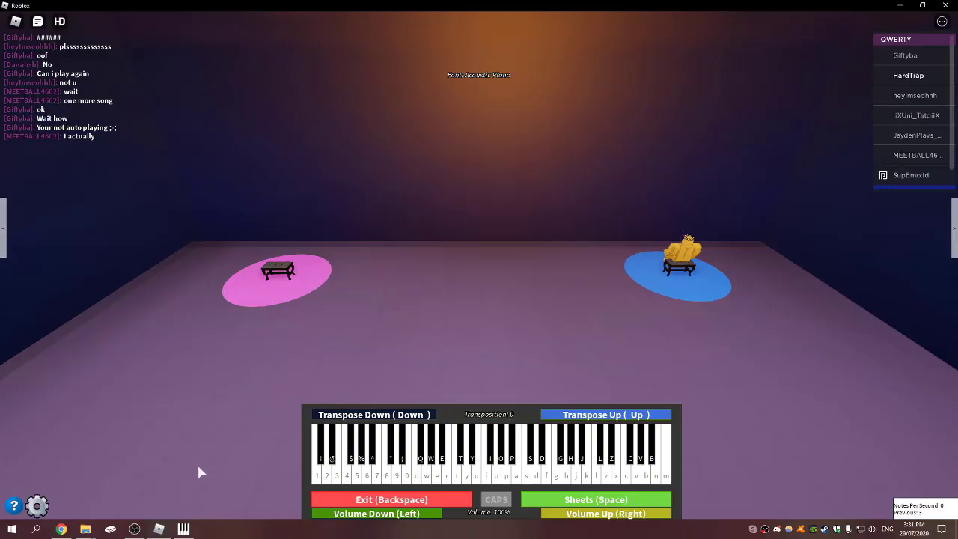
- Open the MIDI file Sonate_No._14_Moonlight_3rd_Movement in MIRP and play it on the Roblox piano
click(184, 529)
drag(458, 268, 468, 176)
click(362, 188)
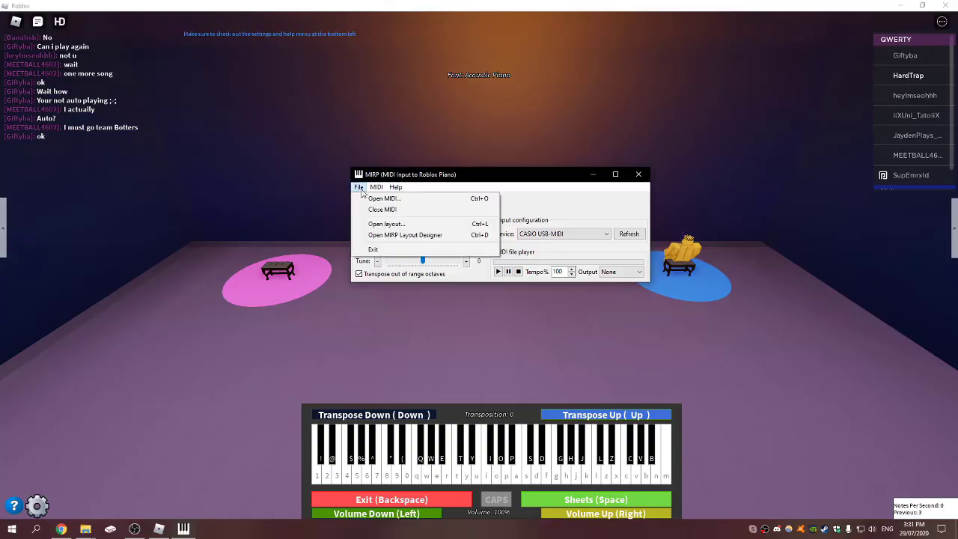
click(366, 199)
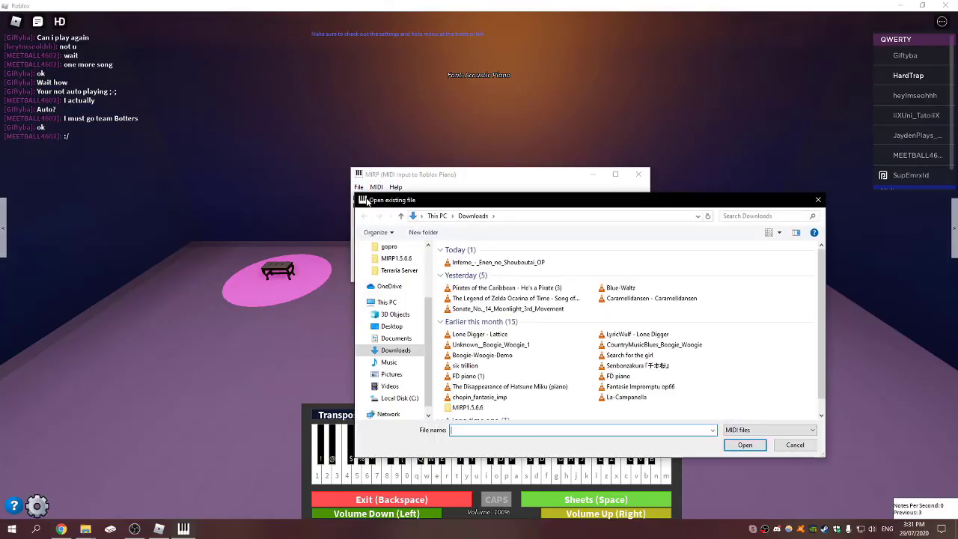
double_click(541, 309)
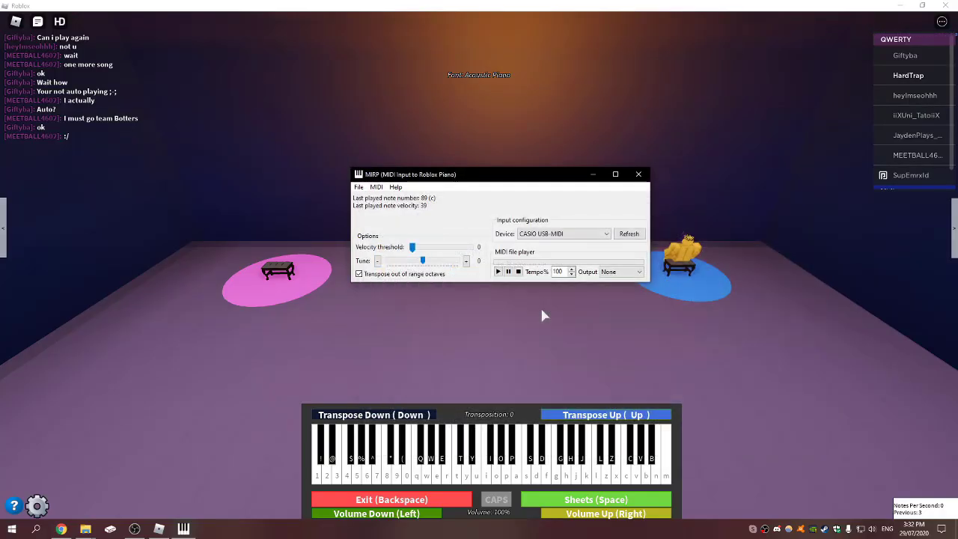
click(499, 274)
click(490, 293)
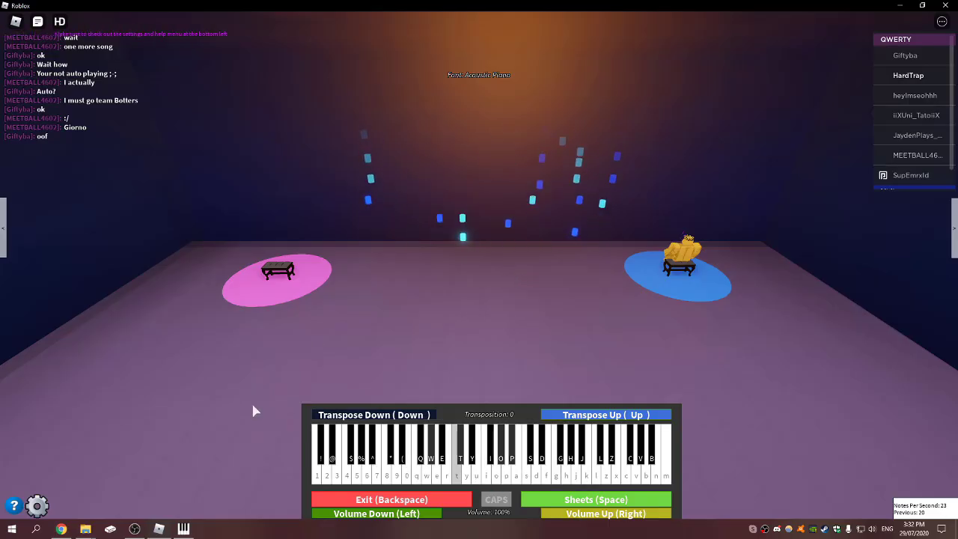
- Set MIRP's playback tempo to an extremely high value, try playing the MIDI in Roblox, and leave the game
click(184, 530)
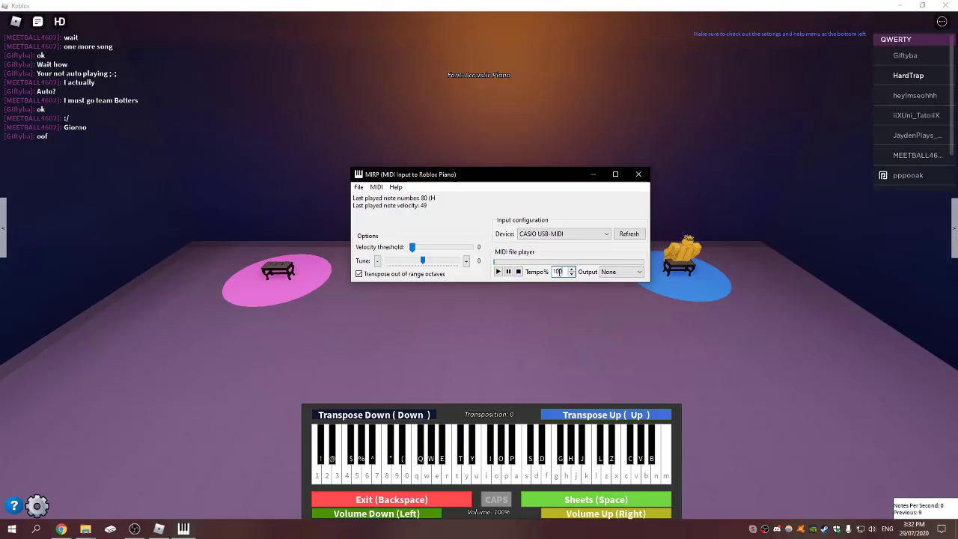
double_click(565, 271)
text(50000)
key(BackSpace)
key(BackSpace)
key(BackSpace)
key(BackSpace)
key(BackSpace)
text(99999)
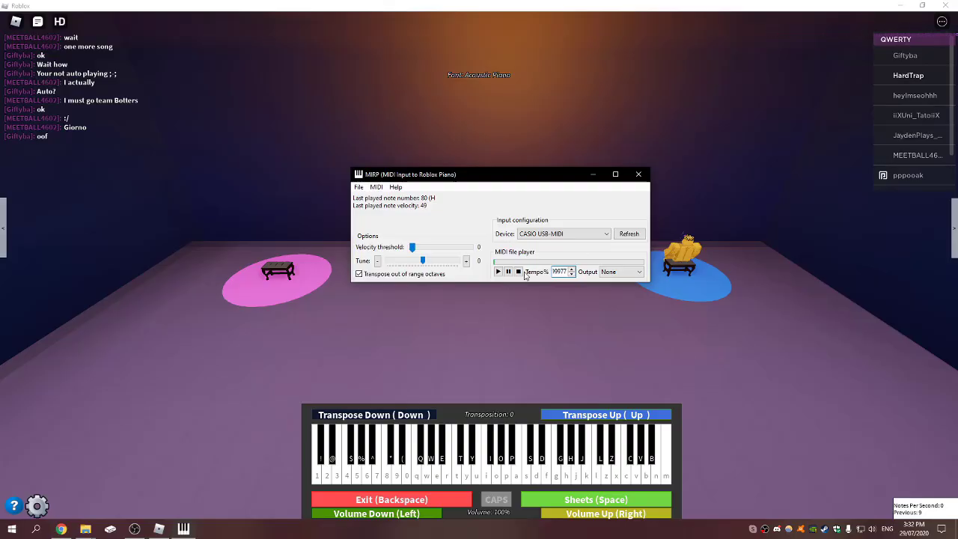
click(526, 294)
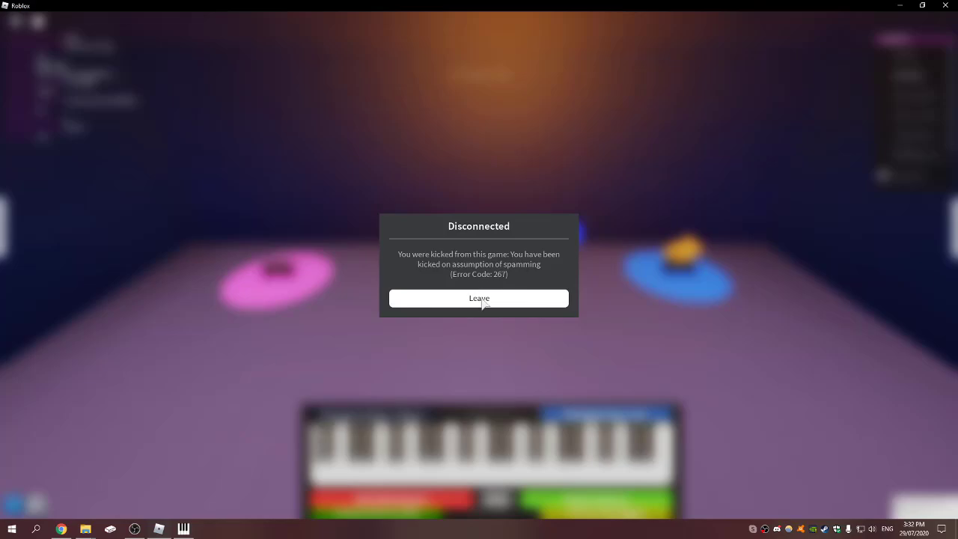
click(491, 300)
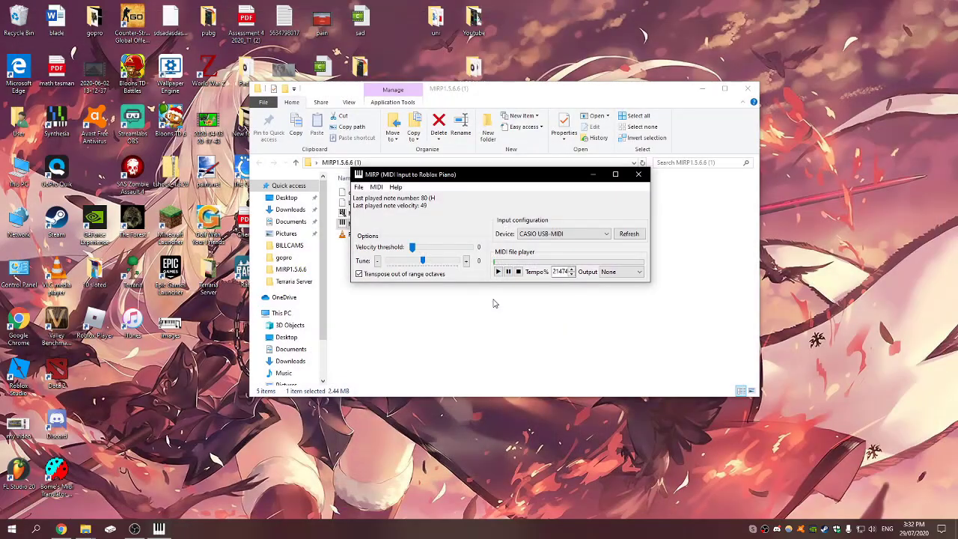
click(481, 323)
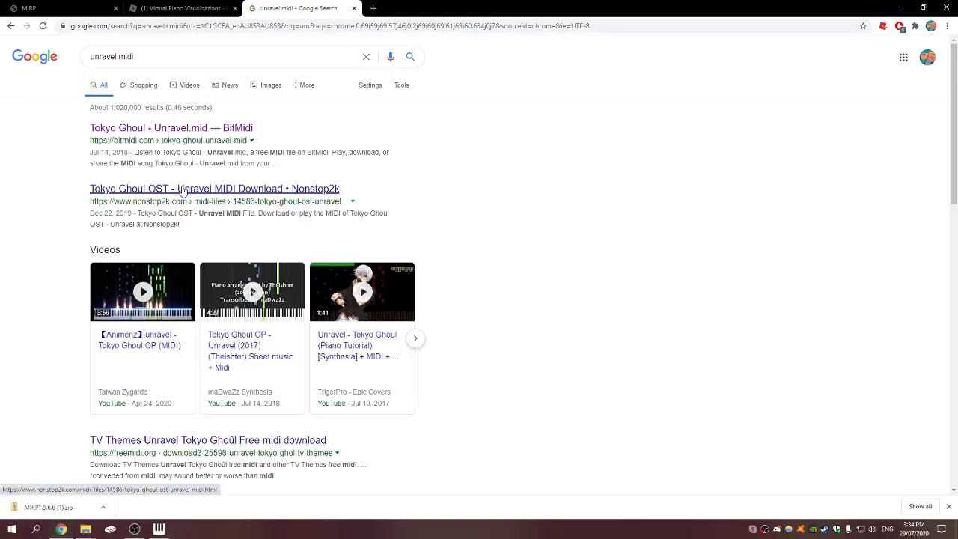
- Open the Nonstop2k result for Tokyo Ghoul OST - Unravel and download its MIDI file
click(182, 191)
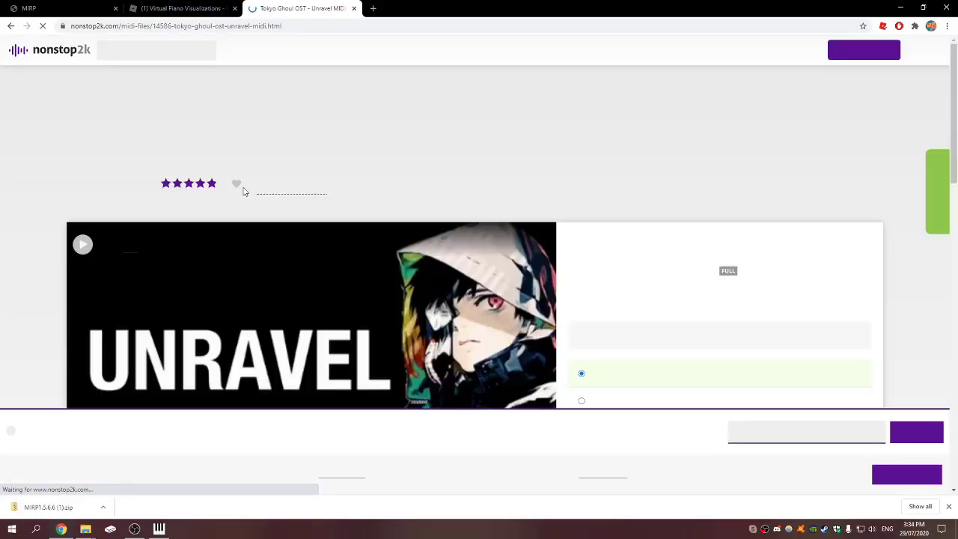
scroll(562, 216, down, 1)
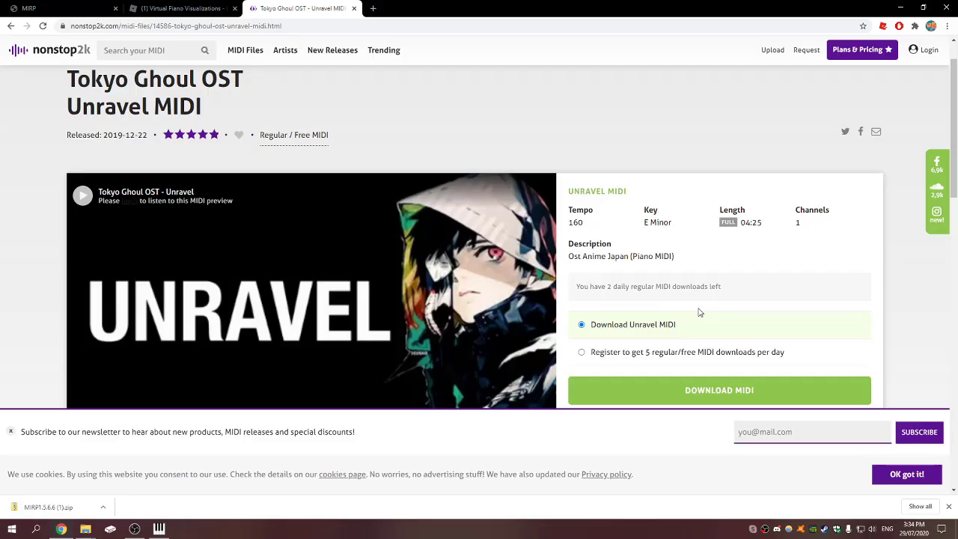
scroll(700, 313, down, 1)
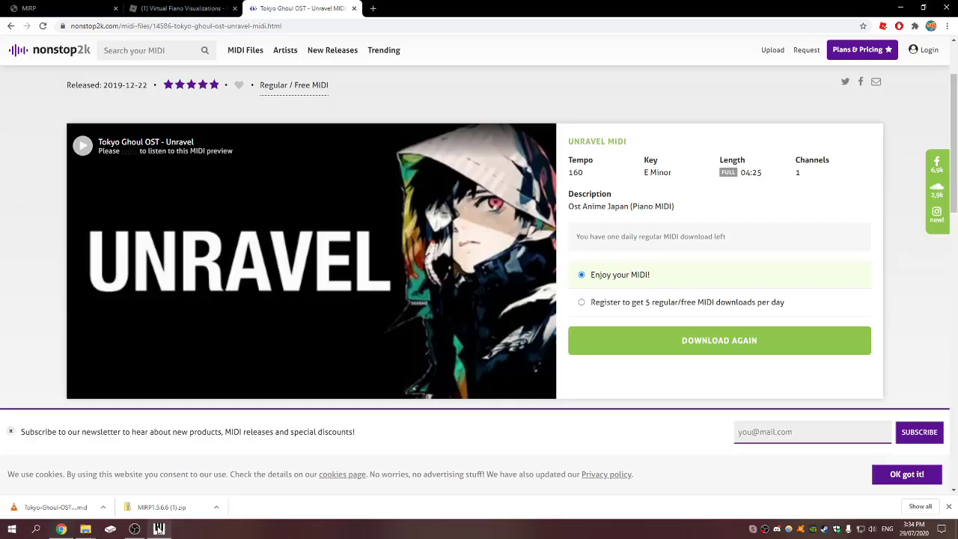
- Rejoin Virtual Piano Visualizations in Roblox, seat the character at the piano in the pink circle, and bring MIRP forward
mouse_move(159, 529)
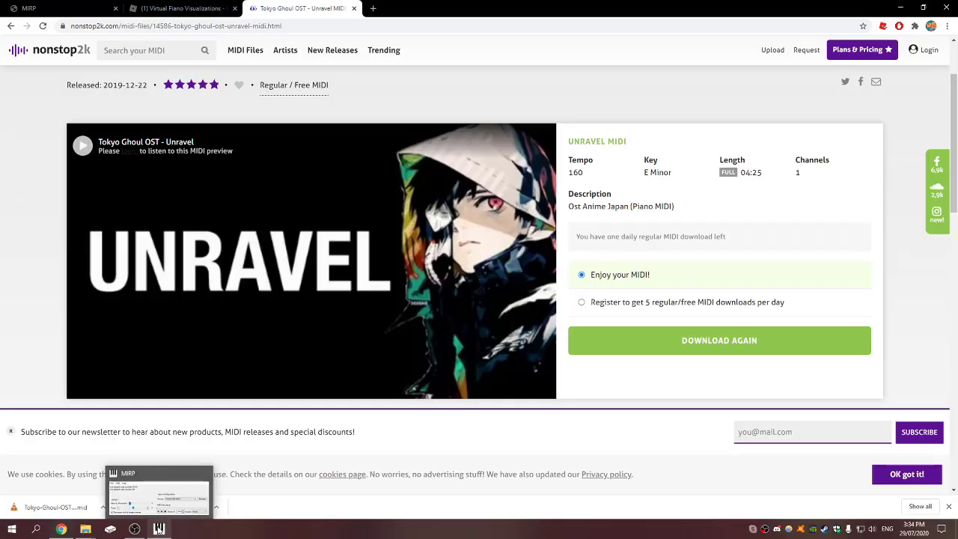
click(180, 8)
click(589, 222)
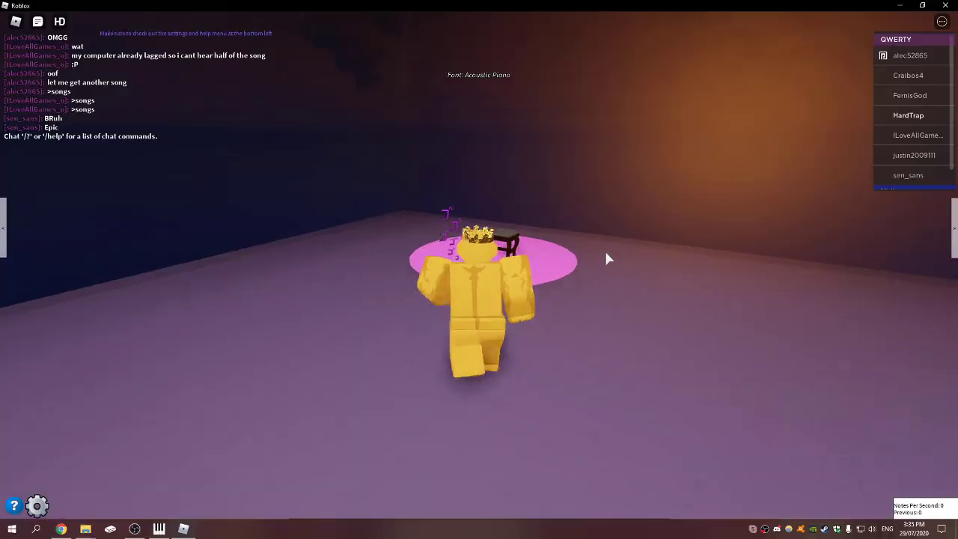
key(w)
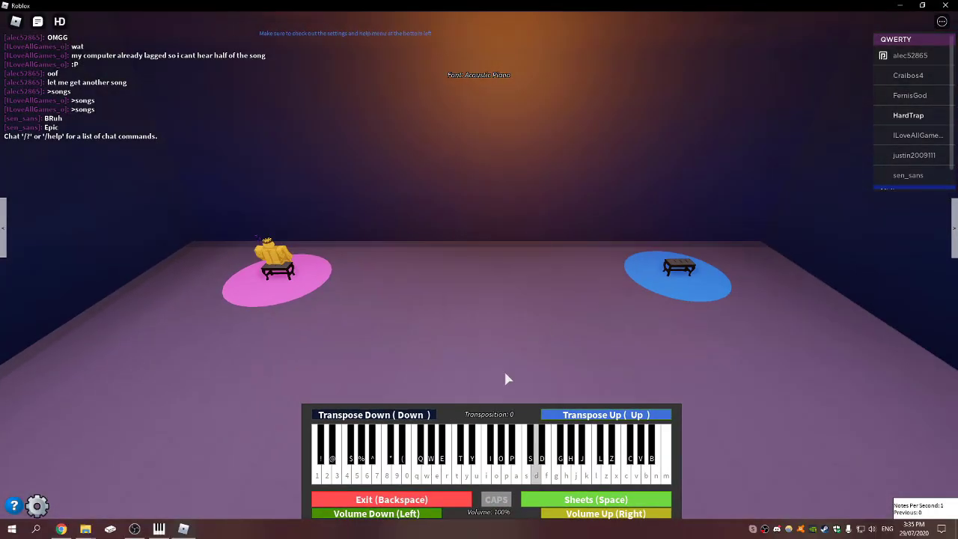
click(166, 530)
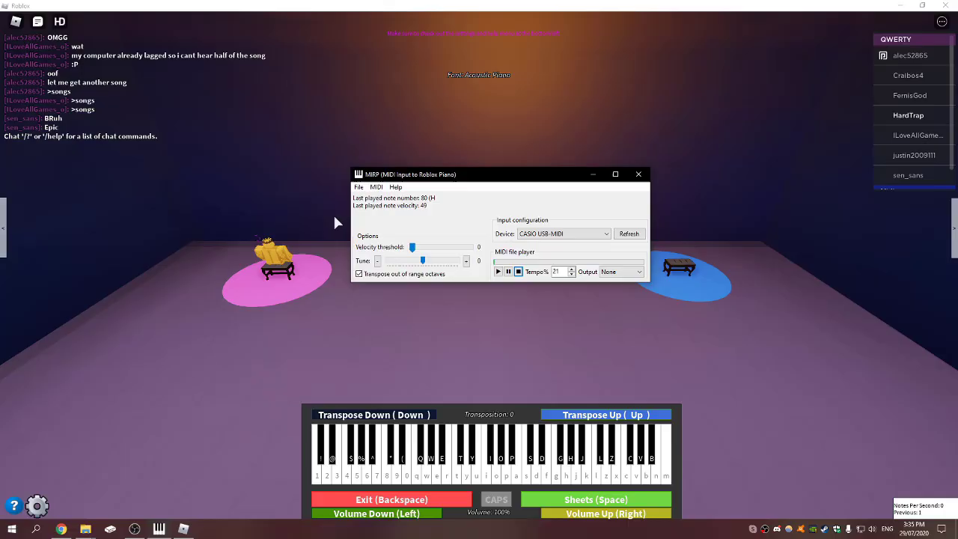
- Open the downloaded Tokyo-Ghoul-OST-Unravel MIDI file in MIRP
click(359, 186)
click(374, 198)
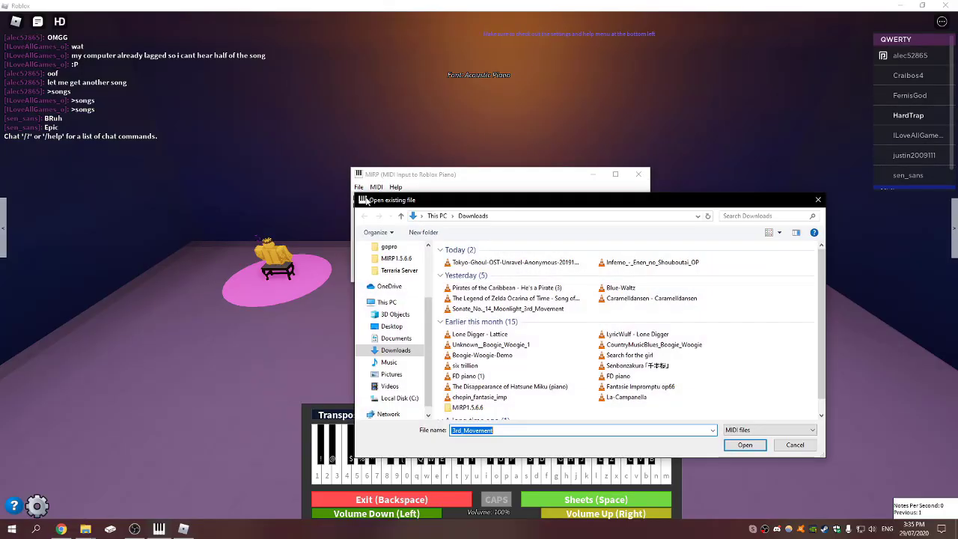
double_click(486, 262)
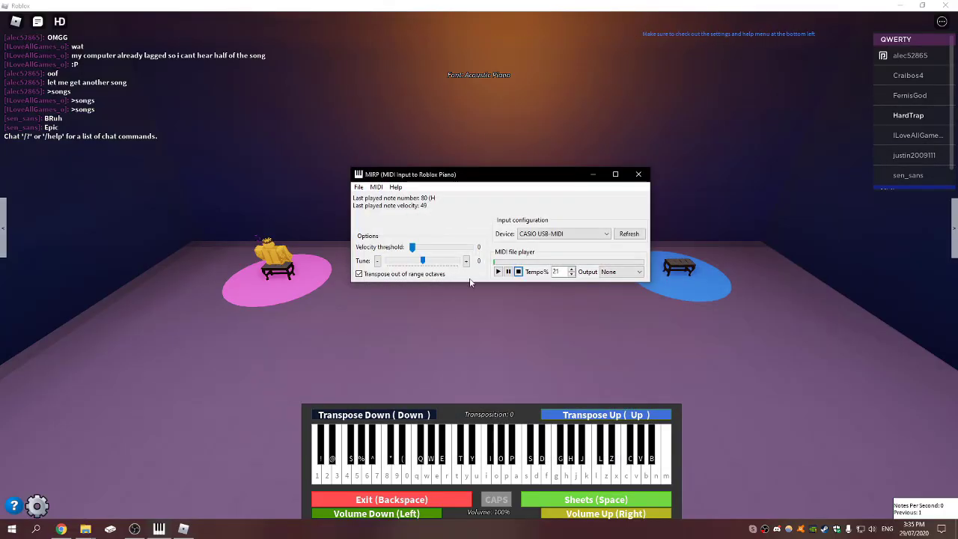
- Set MIRP's playback tempo to 100% and play the Unravel MIDI on the Roblox piano
double_click(555, 272)
text(100)
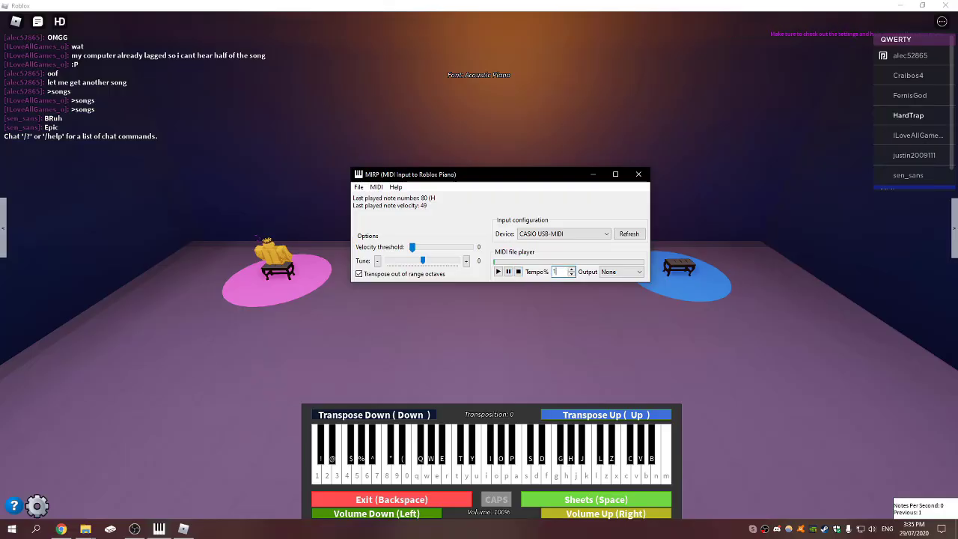
click(499, 272)
click(466, 317)
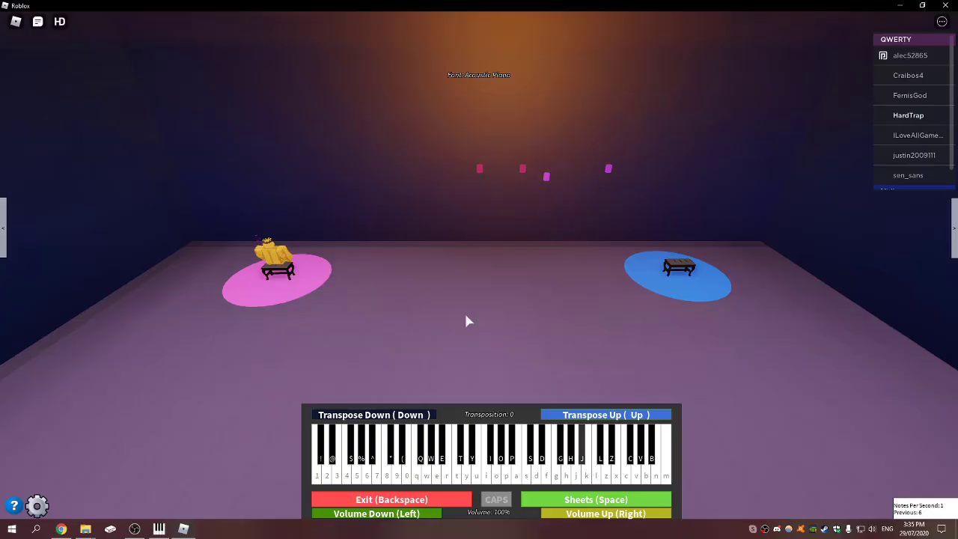
- Return to MIRP, set the playback tempo to 140%, and play the song on the Roblox piano again
key(alt+Tab)
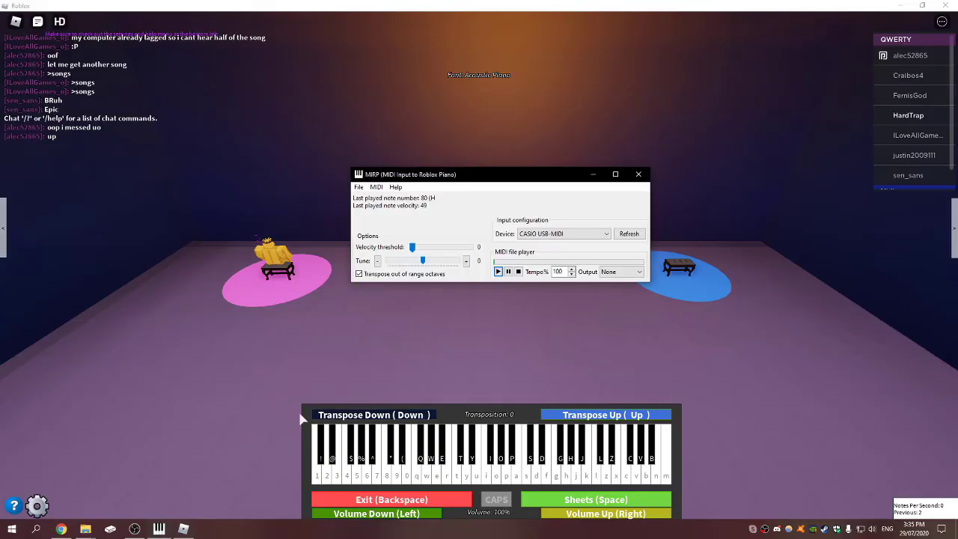
click(508, 271)
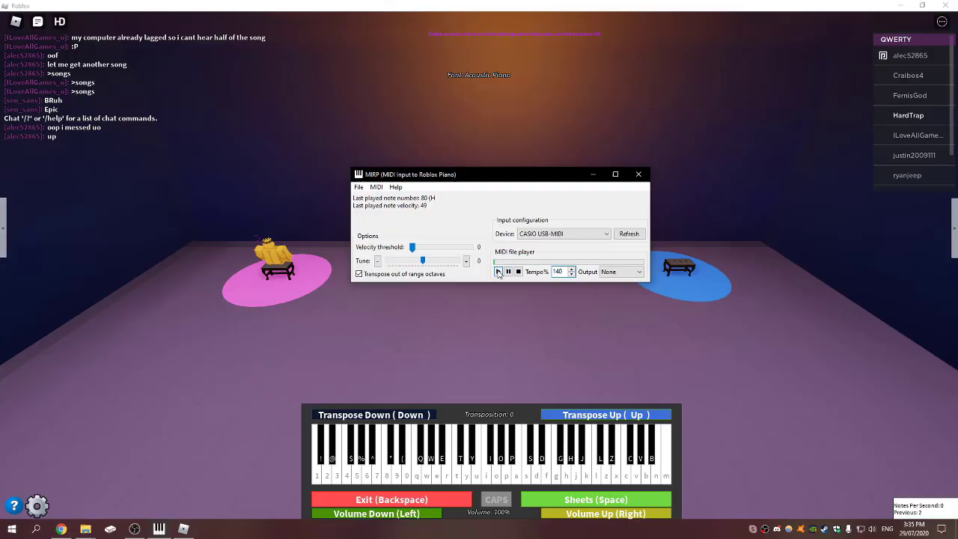
click(499, 272)
click(483, 318)
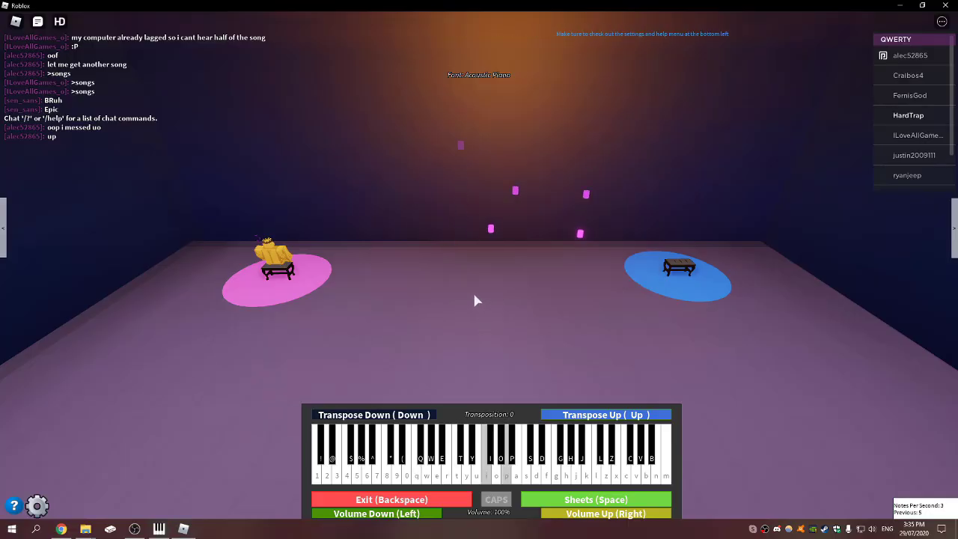
- Bring MIRP forward to readjust the playback tempo and play the song in Roblox once more
key(alt+Tab)
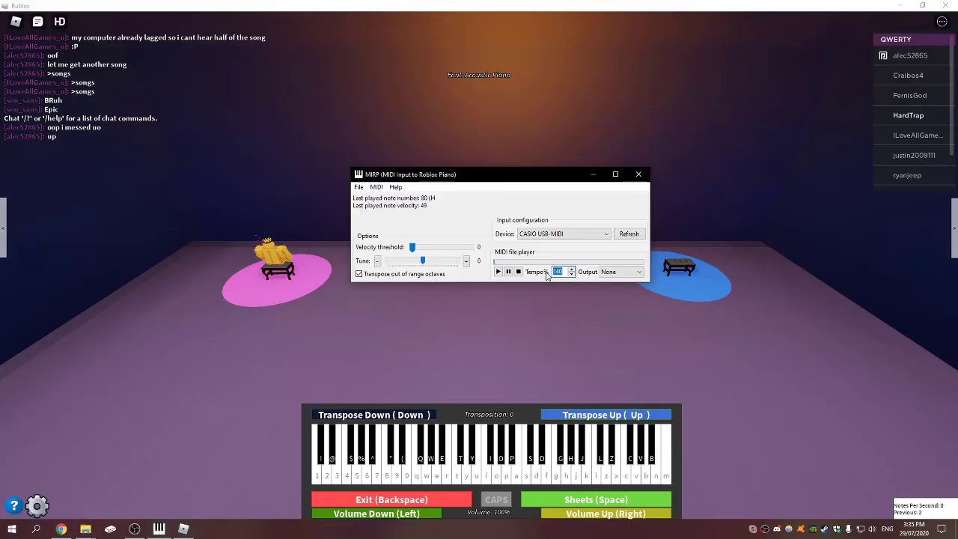
click(499, 272)
click(500, 308)
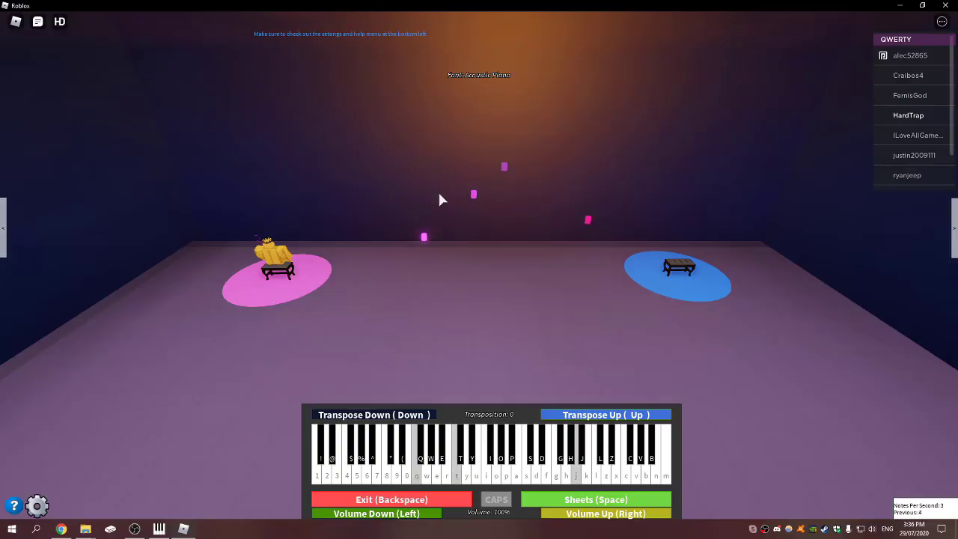
- Switch to Chrome and browse the Google image results for the casio cdp 230r keyboard
key(alt+Tab)
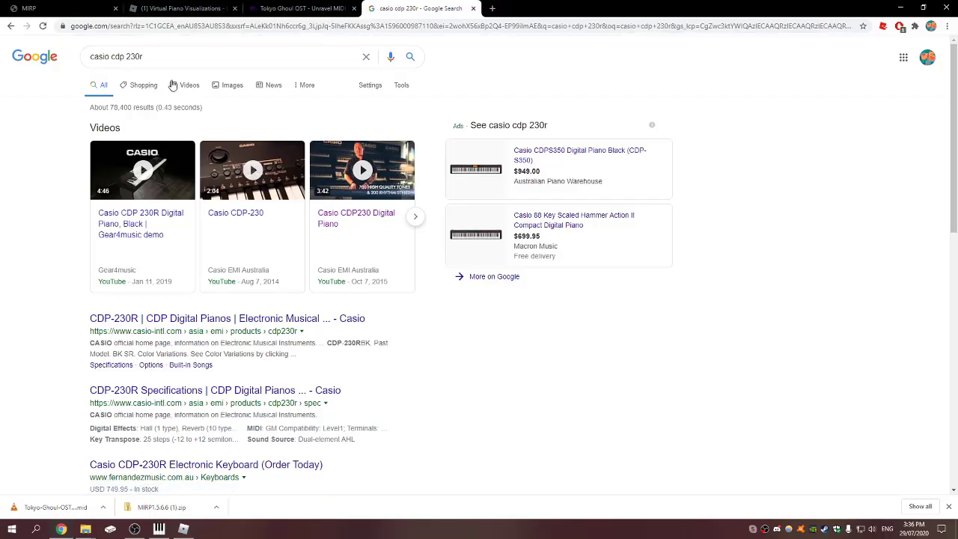
click(226, 85)
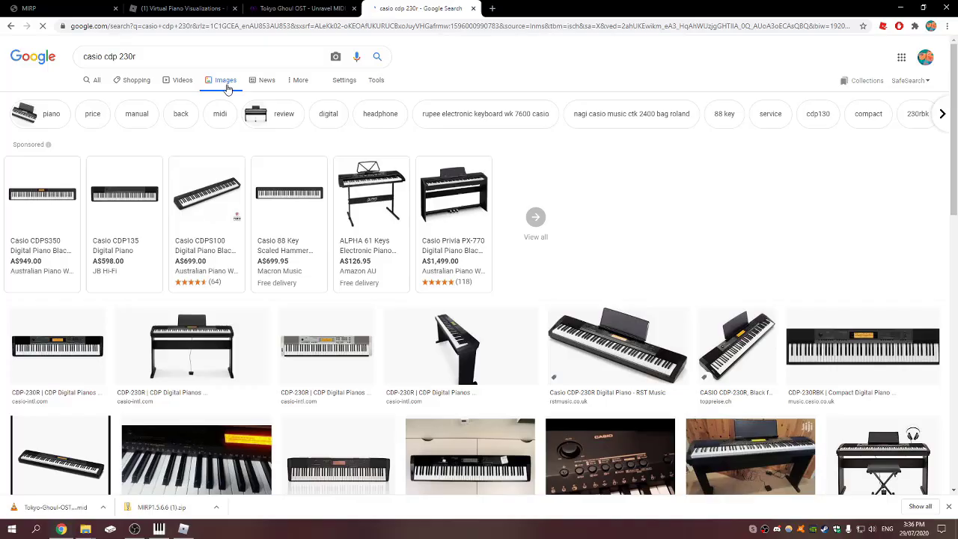
scroll(343, 392, down, 2)
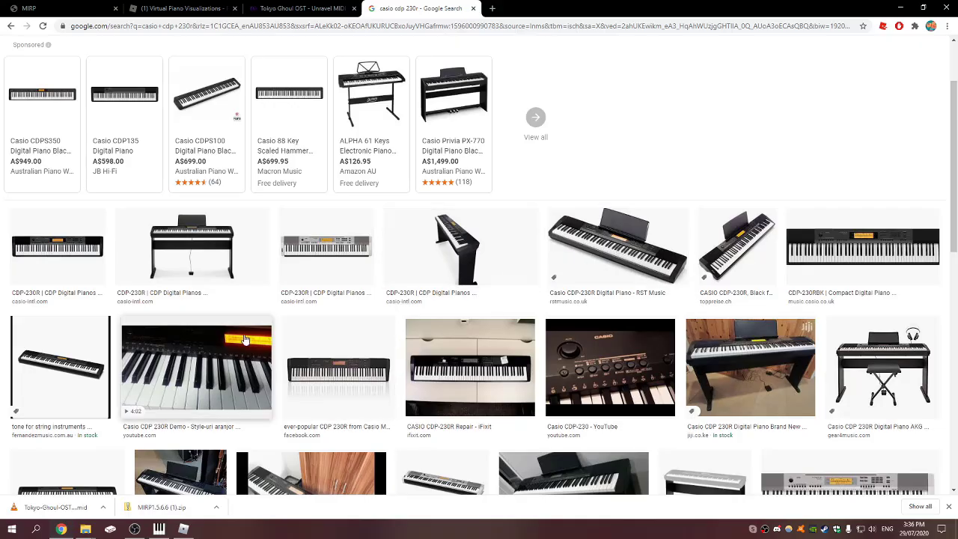
scroll(245, 339, down, 1)
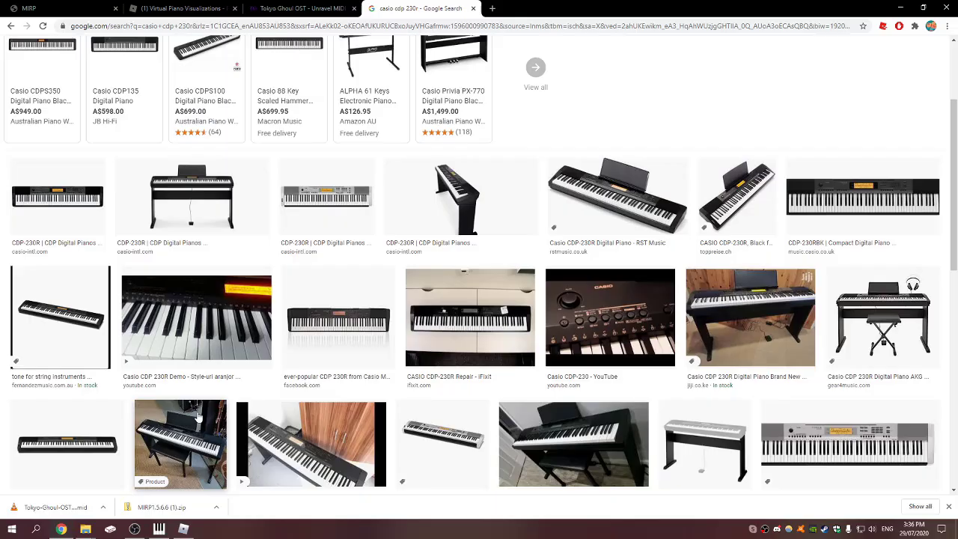
scroll(203, 409, up, 2)
- Search Google Images for "usb a to usb b cable" and look at the cable connectors
drag(139, 58, 113, 55)
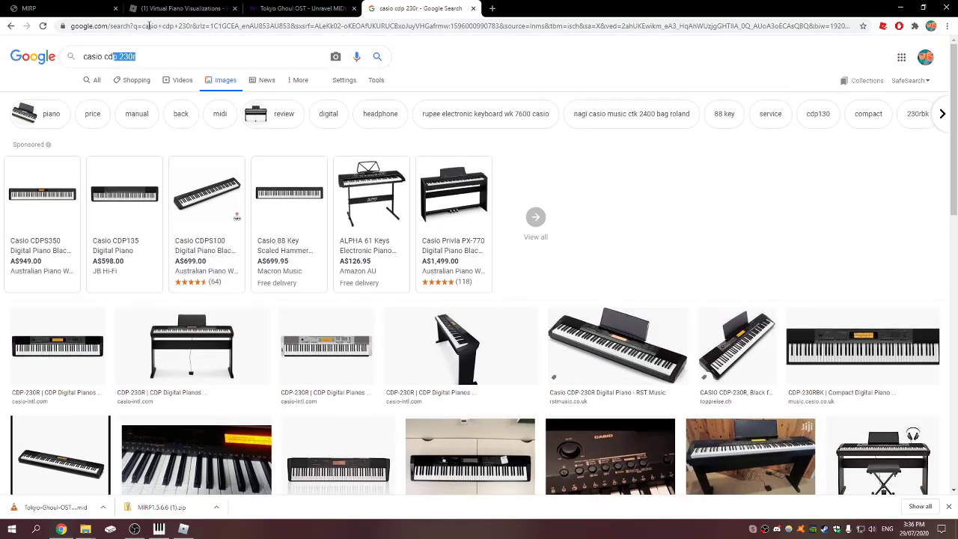
drag(196, 61, 54, 60)
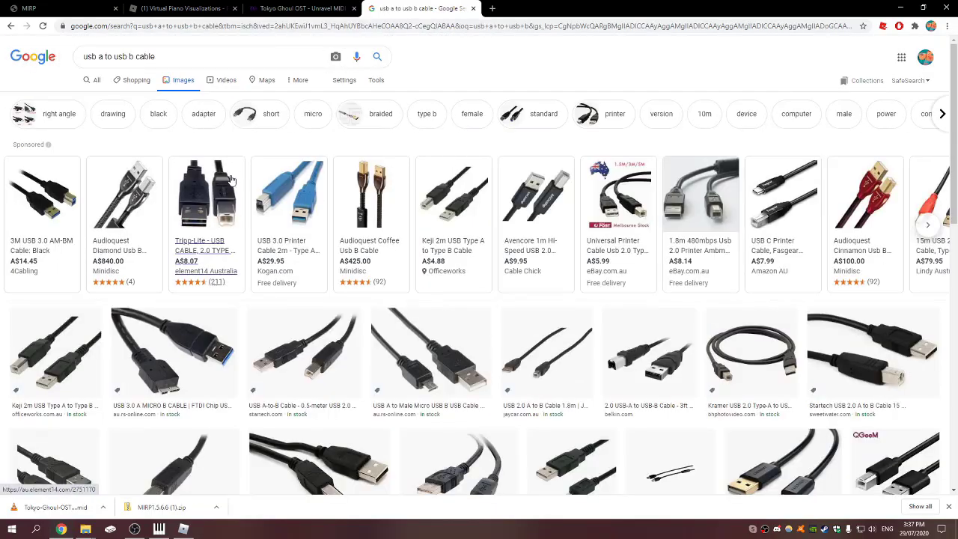
mouse_move(231, 257)
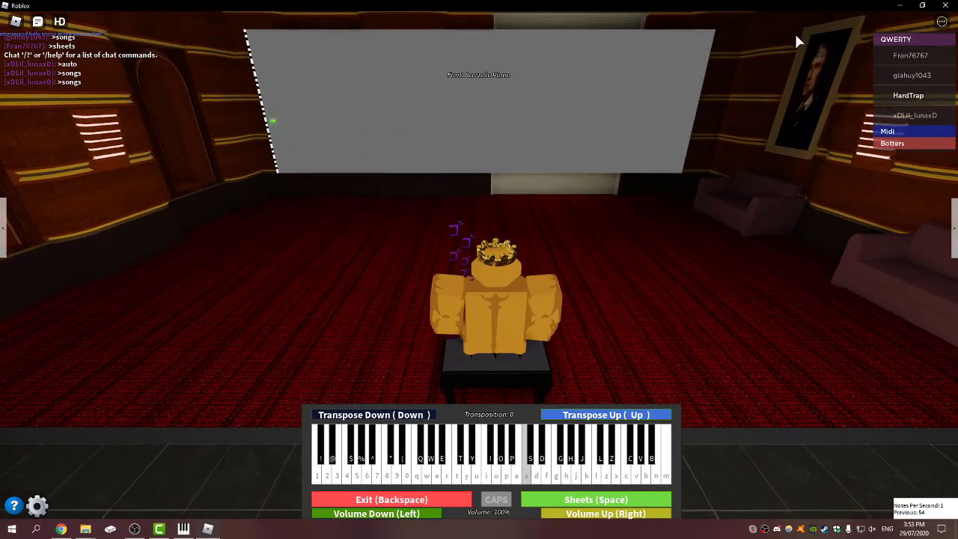
- Perform a piece on the Roblox virtual piano, alternating low bass notes with higher melody notes
key(y)
key(i)
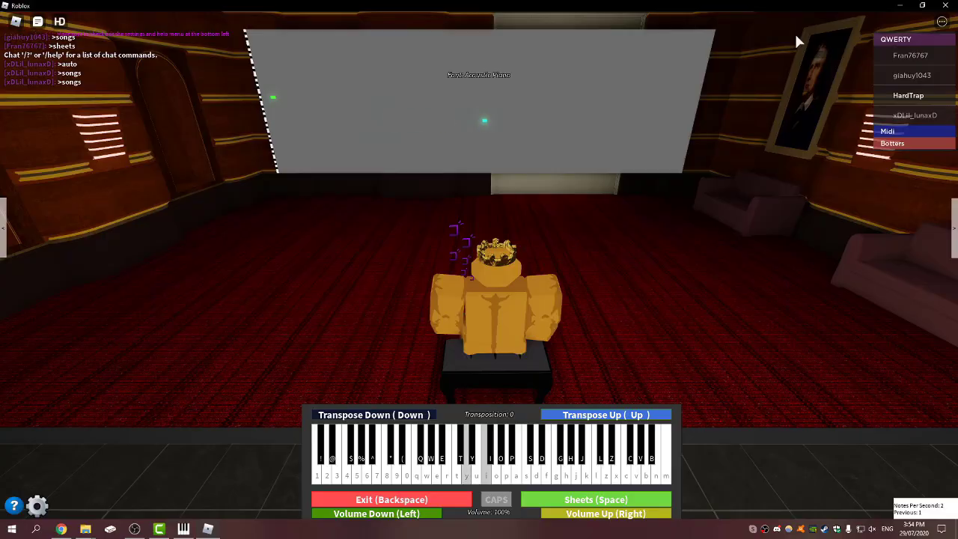
key(2)
key(6)
key(9)
key(p)
key(shift+6)
key(4)
key(shift+6)
key(4)
key(p)
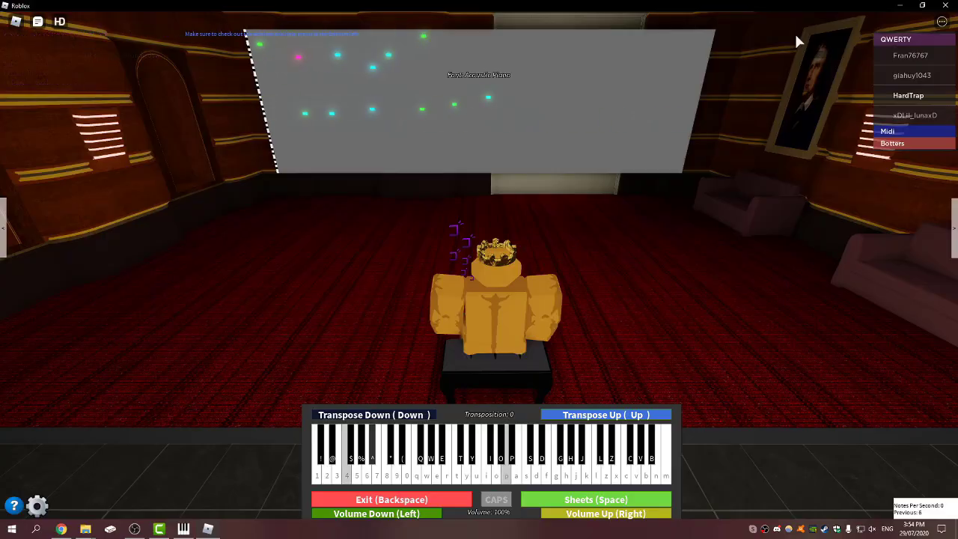
key(1)
key(s)
key(5)
key(d)
key(8)
key(o)
key(5)
key(i)
key(4)
key(p)
key(8)
key(q)
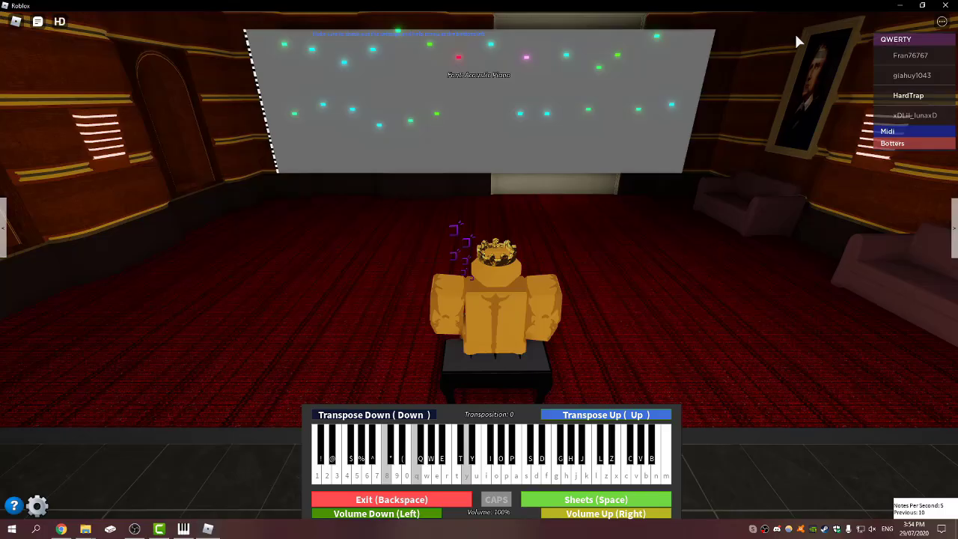